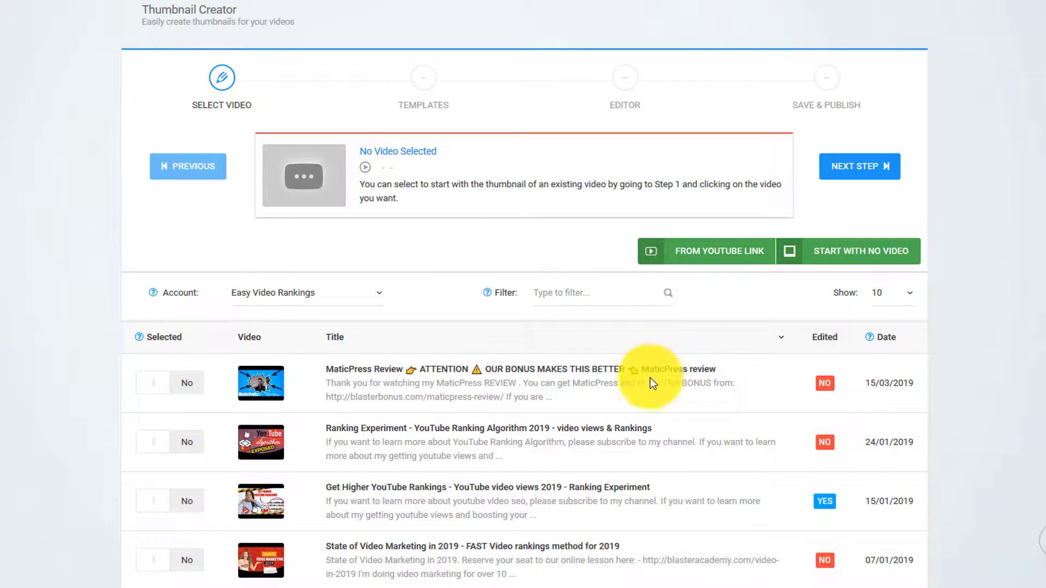
Filter the video list by 'he' and pick the funny boxer dog Hera video
{"action": "left_click", "coordinate": [648, 391]}
{"action": "left_click", "coordinate": [612, 434]}
{"action": "left_click", "coordinate": [591, 295]}
{"action": "type", "text": "hera"}
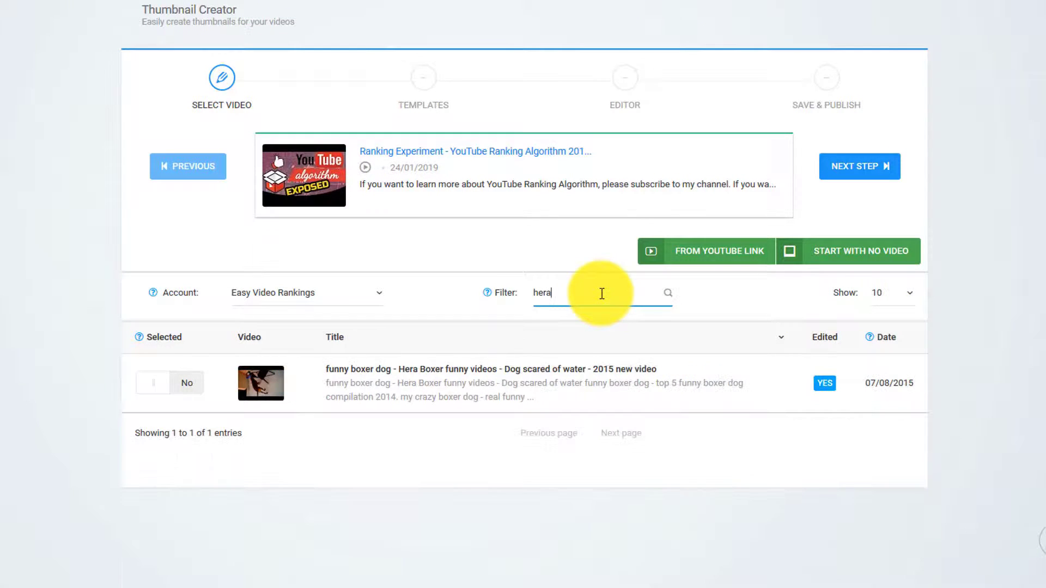
{"action": "left_click", "coordinate": [273, 385]}
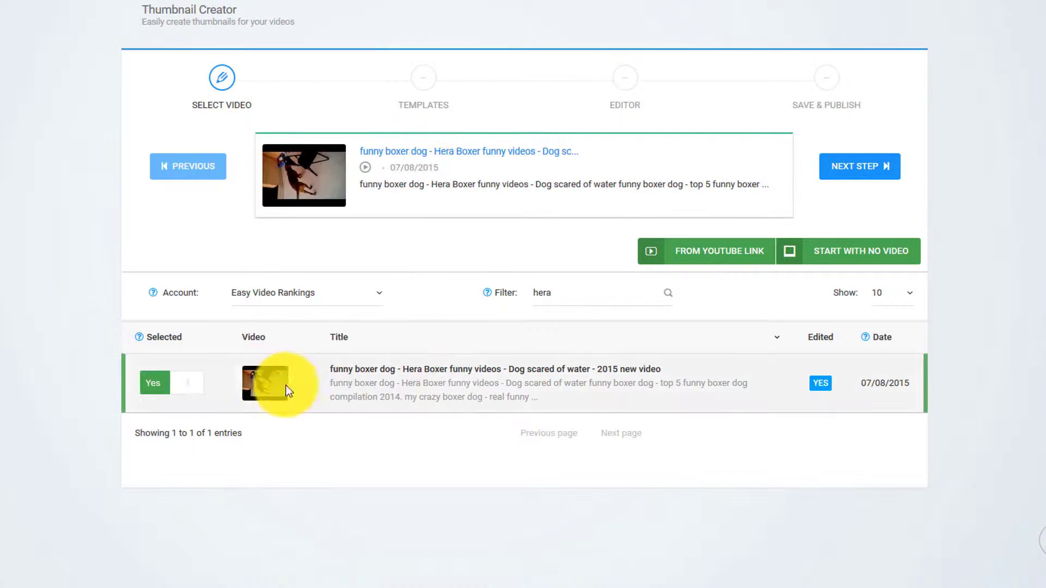
Preview the funny boxer dog video, then mark it as the selected video
{"action": "left_click", "coordinate": [257, 391]}
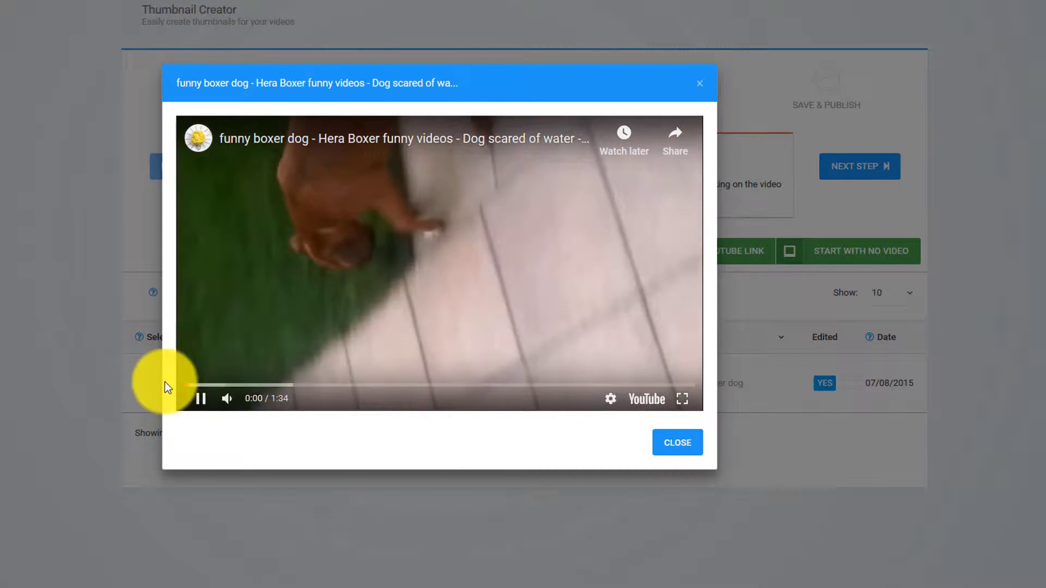
{"action": "left_click", "coordinate": [198, 399]}
{"action": "left_click", "coordinate": [198, 400]}
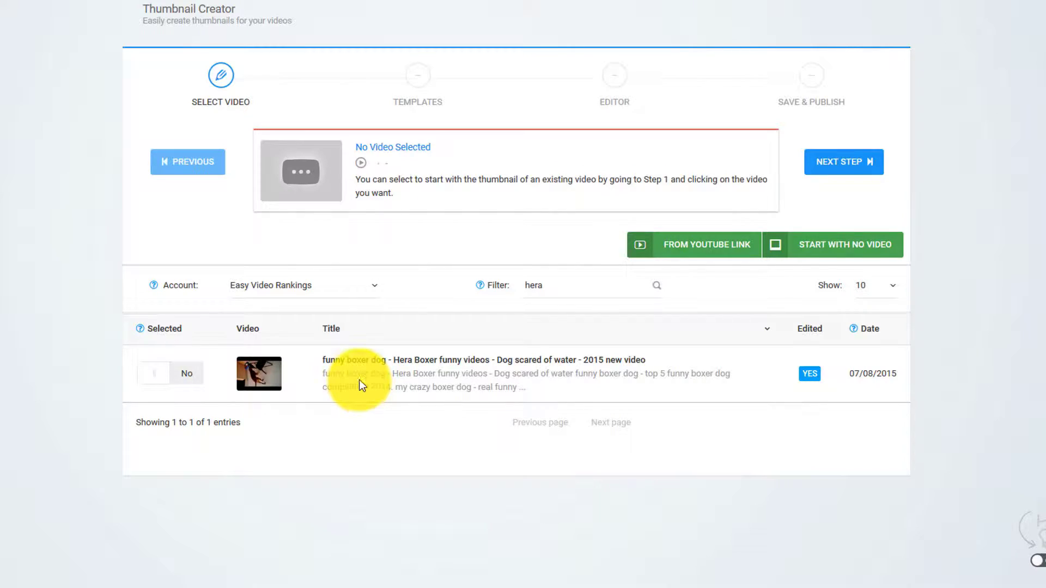
{"action": "left_click", "coordinate": [359, 381]}
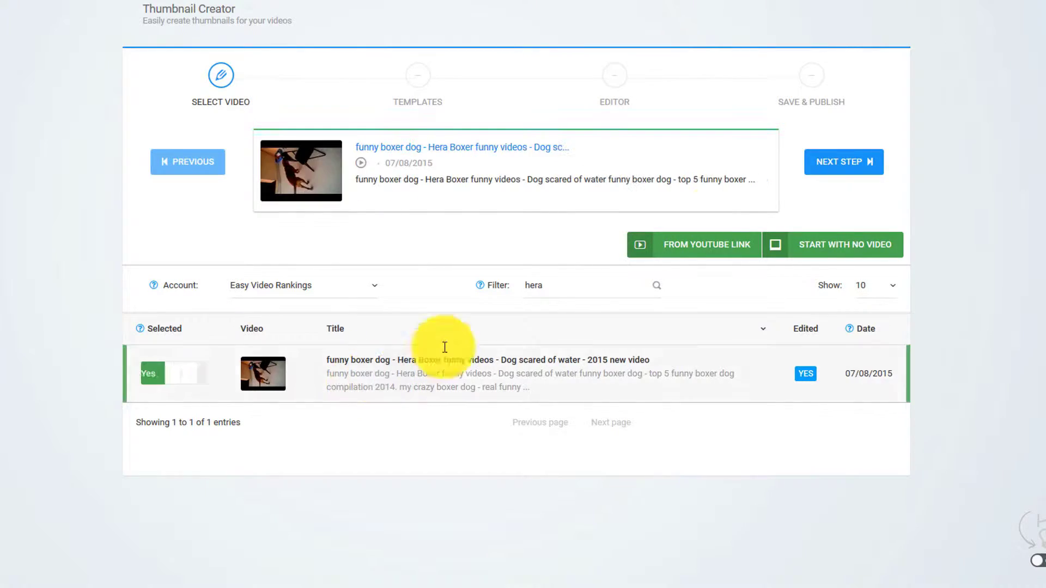
Move on to templates and apply the DOG template from Suggested templates
{"action": "left_click", "coordinate": [840, 167]}
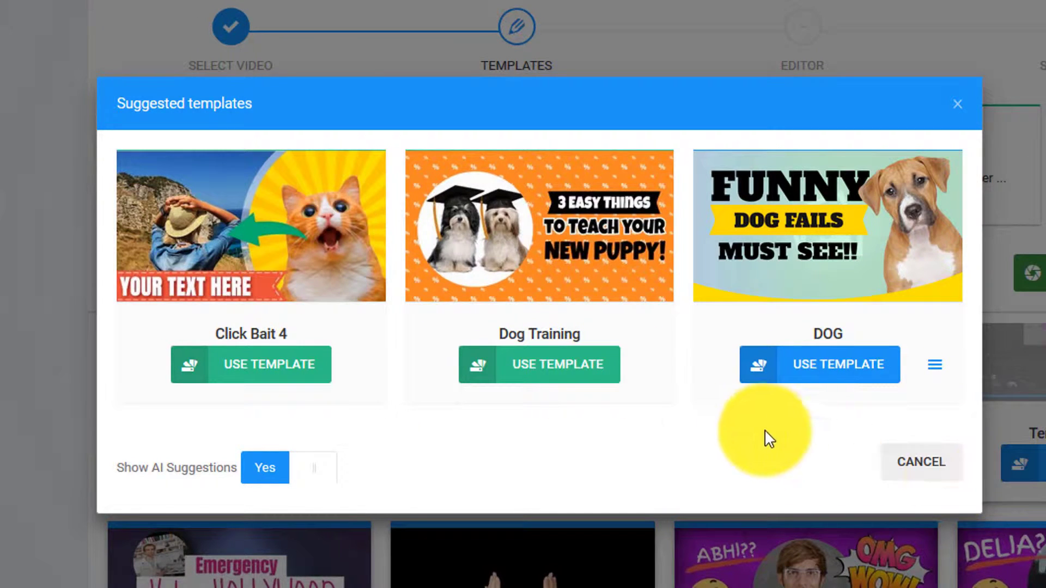
{"action": "mouse_move", "coordinate": [828, 255]}
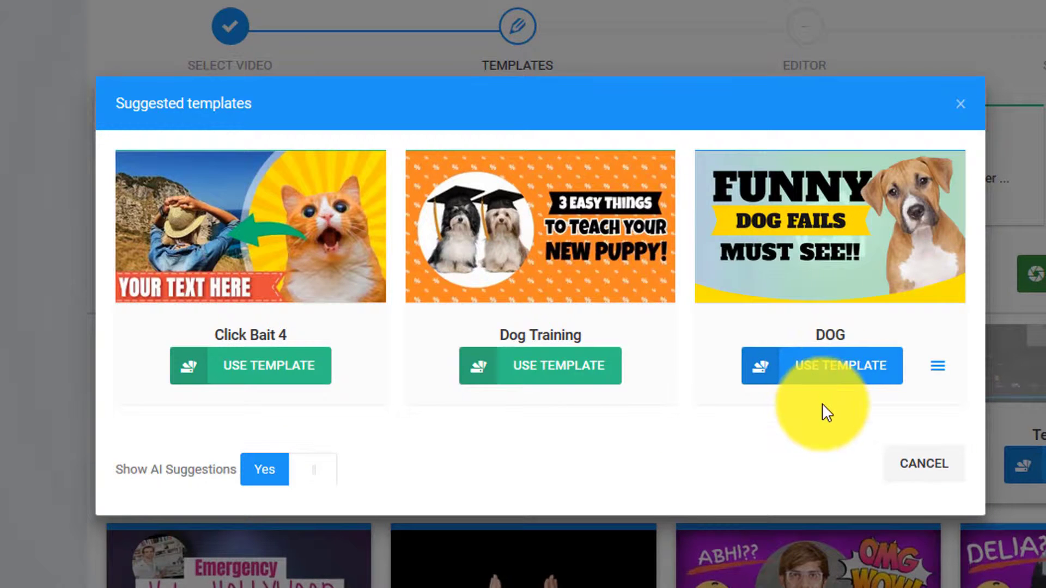
{"action": "left_click", "coordinate": [828, 376]}
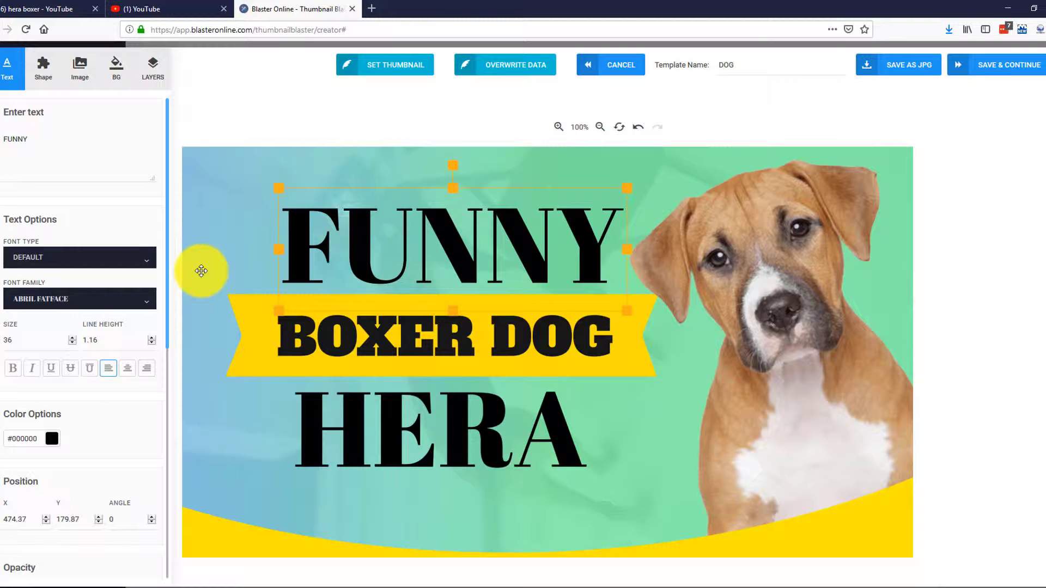
Set FUNNY and HERA to Finger Paint and BOXER DOG to Bungee Shade
{"action": "left_click", "coordinate": [100, 300]}
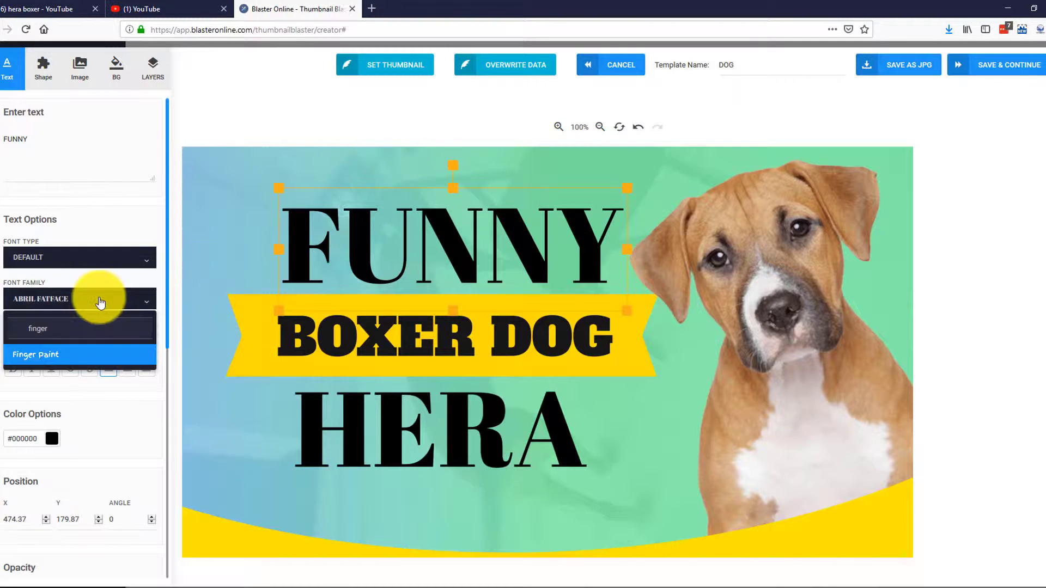
{"action": "left_click", "coordinate": [71, 357]}
{"action": "left_click", "coordinate": [456, 401]}
{"action": "left_click", "coordinate": [82, 303]}
{"action": "type", "text": "finger"}
{"action": "left_click", "coordinate": [55, 355]}
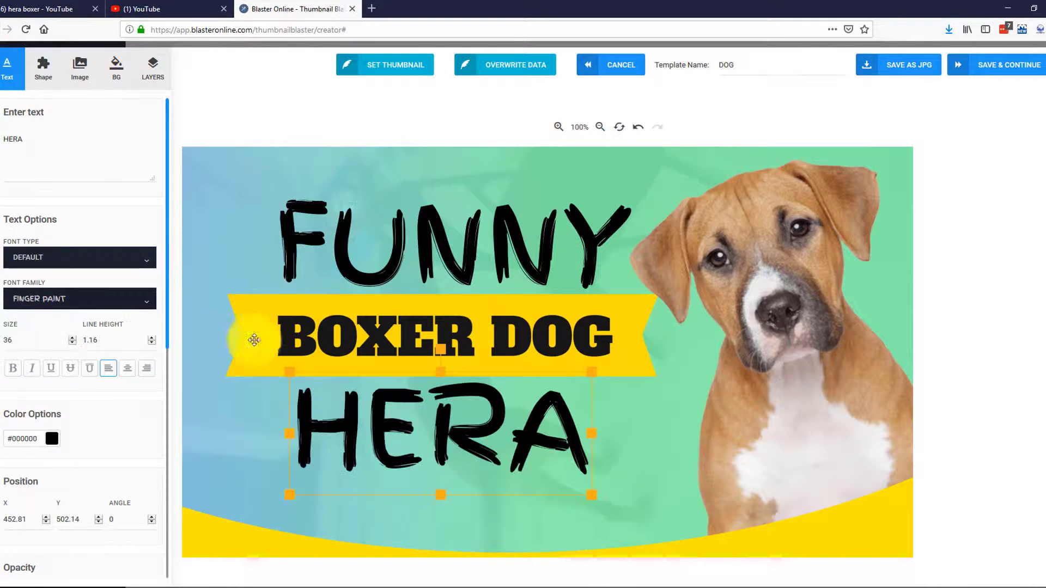
{"action": "left_click", "coordinate": [305, 335]}
{"action": "left_click", "coordinate": [29, 309]}
{"action": "type", "text": "bung"}
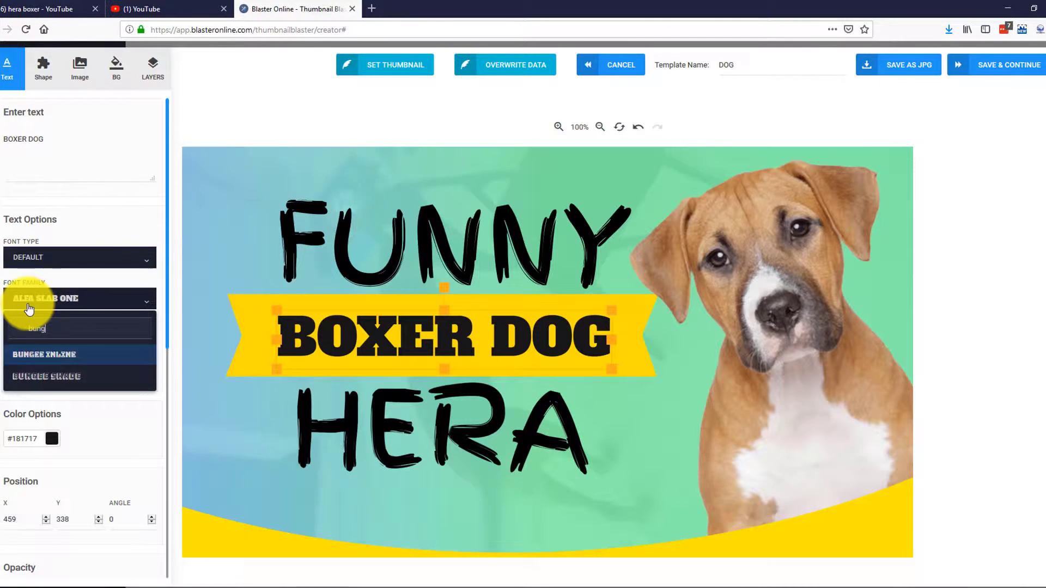
{"action": "left_click", "coordinate": [54, 378]}
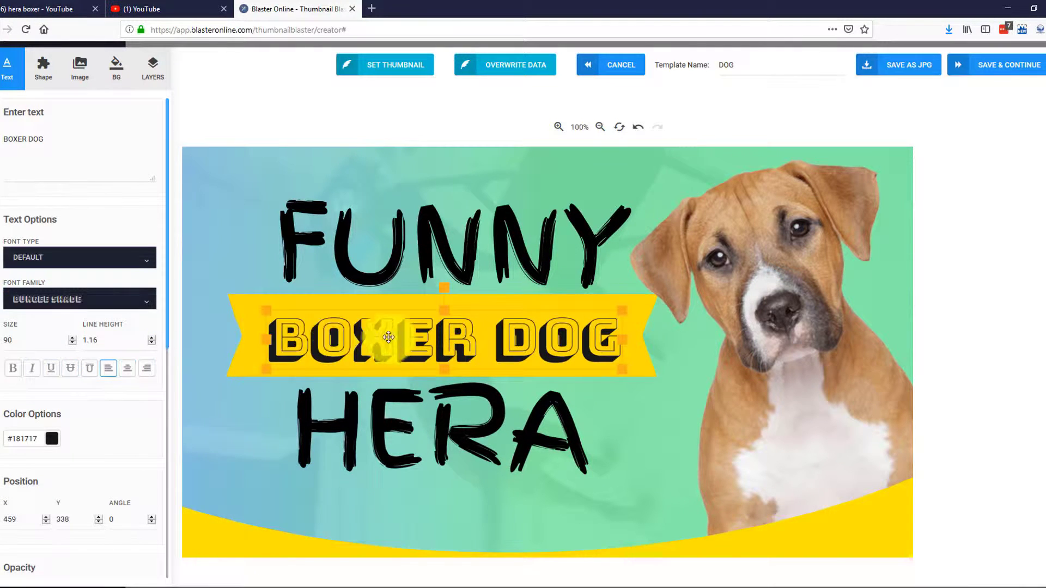
Upload boxer-xs.png, enlarge the photo and place it on the right side
{"action": "left_click", "coordinate": [76, 69]}
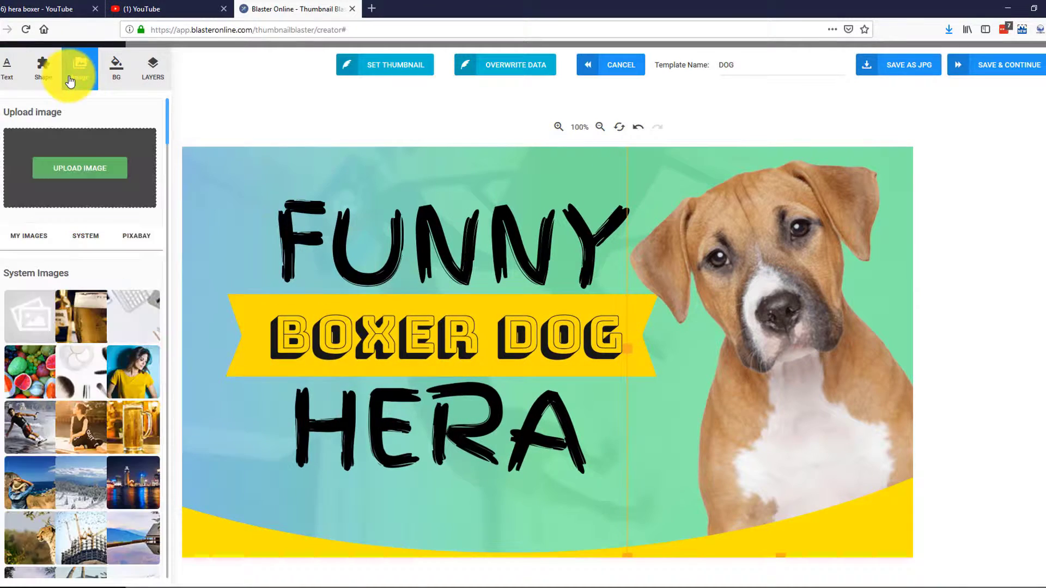
{"action": "left_click", "coordinate": [81, 167]}
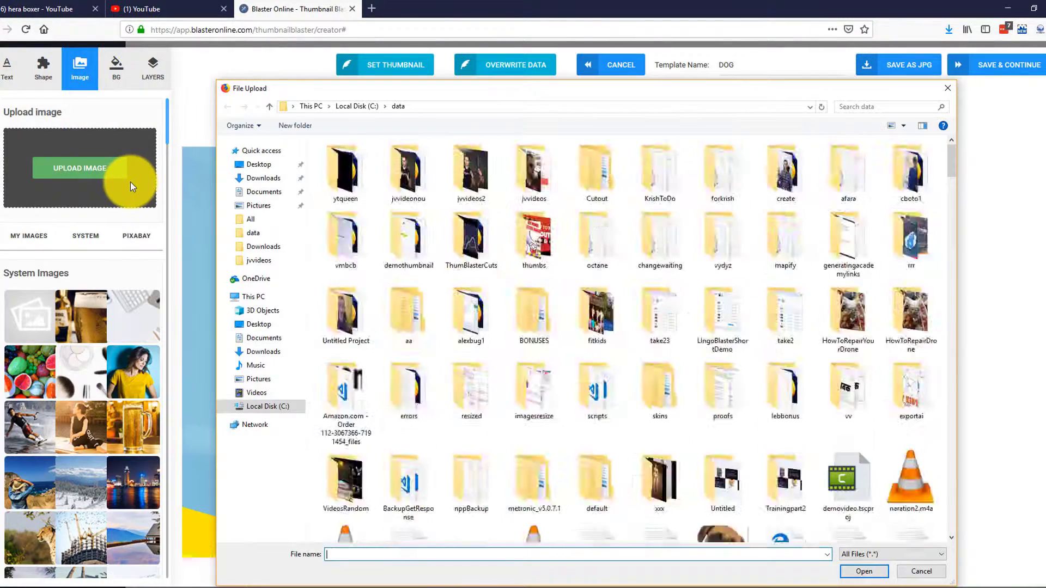
{"action": "left_click", "coordinate": [867, 572]}
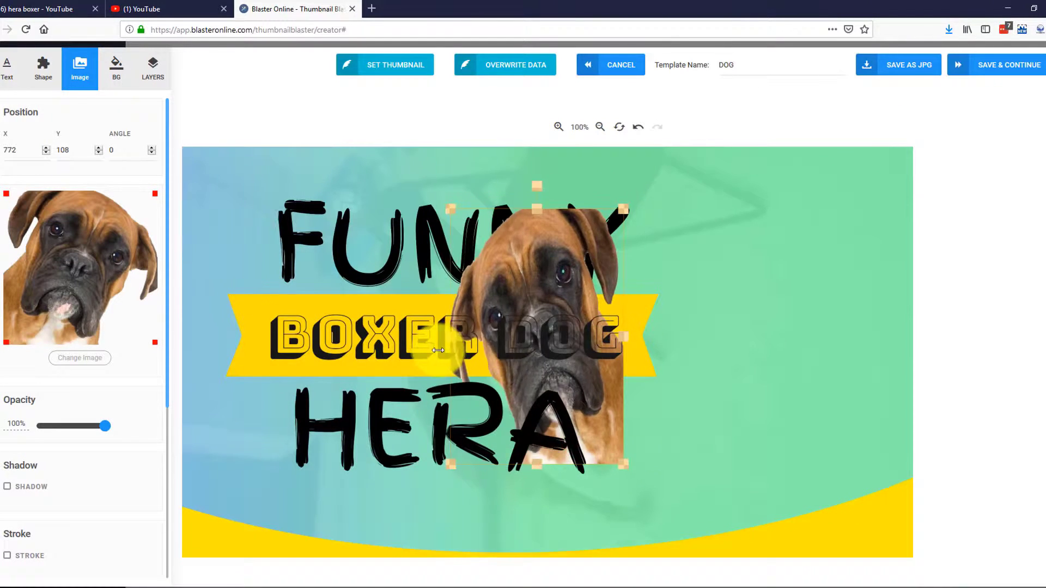
{"action": "left_click_drag", "start_coordinate": [636, 472], "coordinate": [689, 507]}
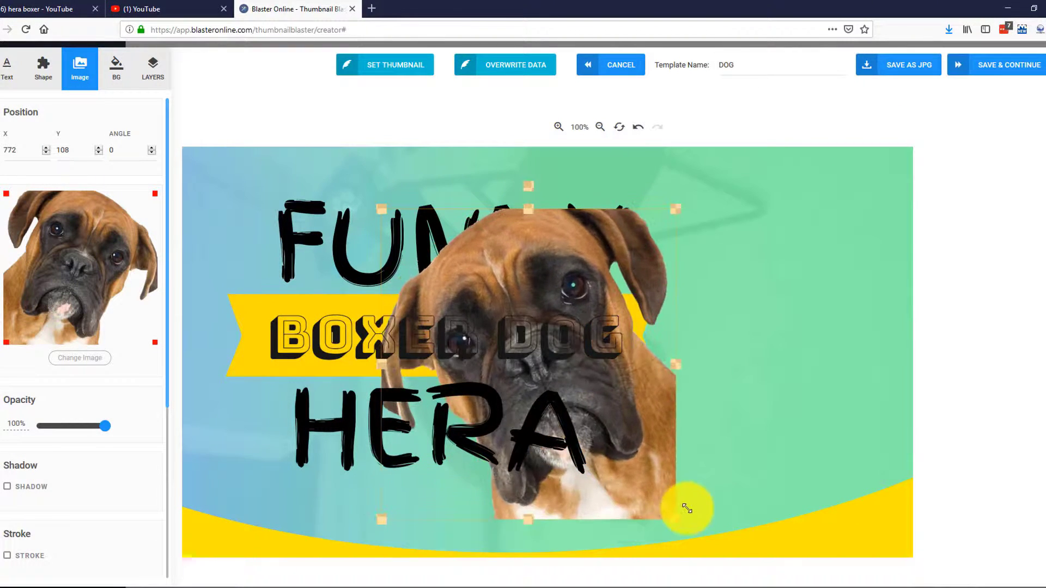
{"action": "left_click_drag", "start_coordinate": [701, 450], "coordinate": [867, 469]}
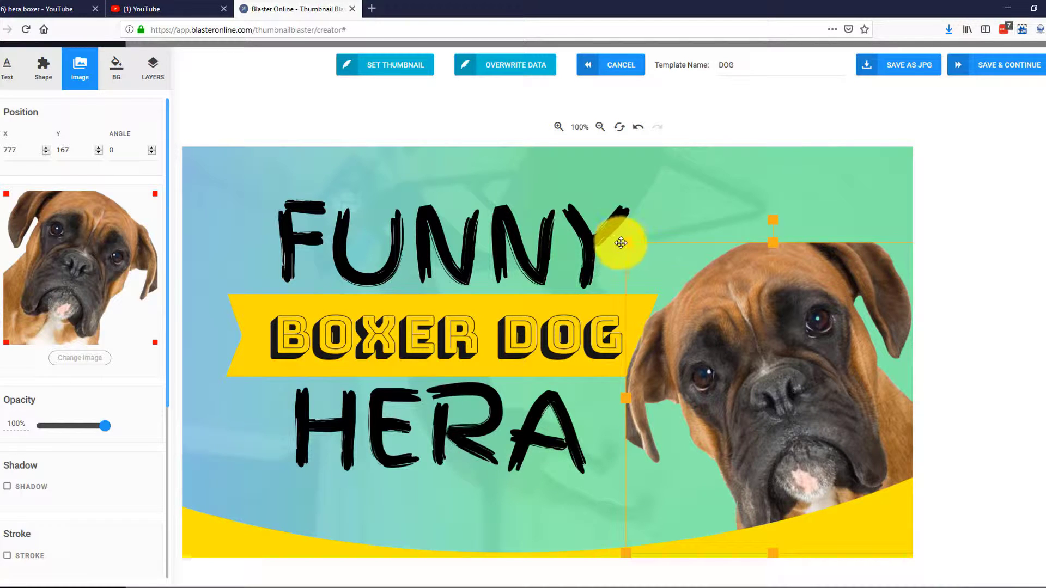
{"action": "left_click_drag", "start_coordinate": [619, 243], "coordinate": [650, 276]}
{"action": "left_click", "coordinate": [43, 68]}
{"action": "scroll", "coordinate": [65, 493], "scroll_direction": "down", "scroll_amount": 4}
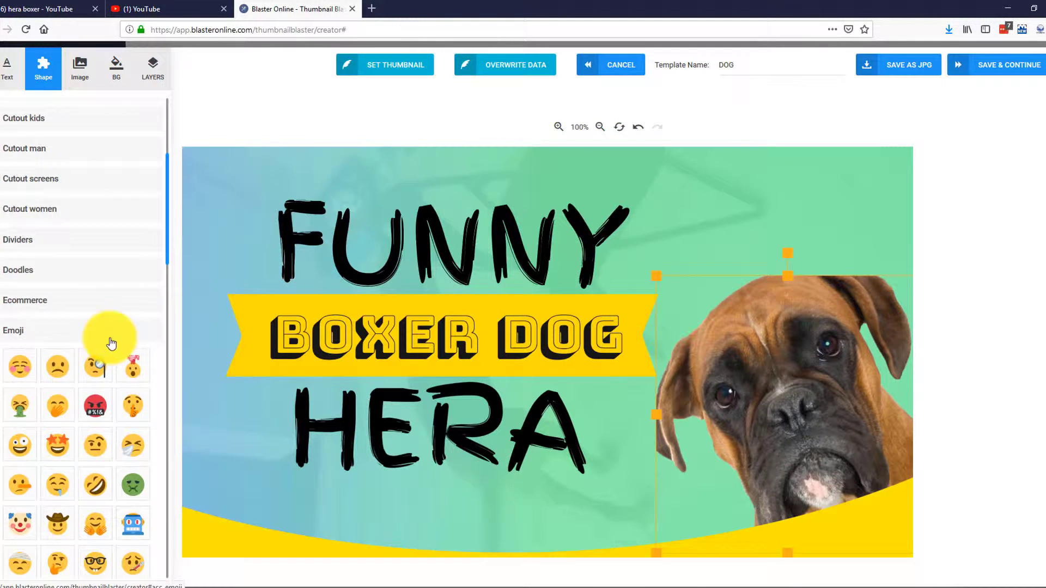
Add a tilted surprised emoji in the top-left, then save and publish the thumbnail to YouTube
{"action": "scroll", "coordinate": [100, 410], "scroll_direction": "down", "scroll_amount": 3}
{"action": "left_click", "coordinate": [93, 402]}
{"action": "left_click_drag", "start_coordinate": [518, 349], "coordinate": [228, 196]}
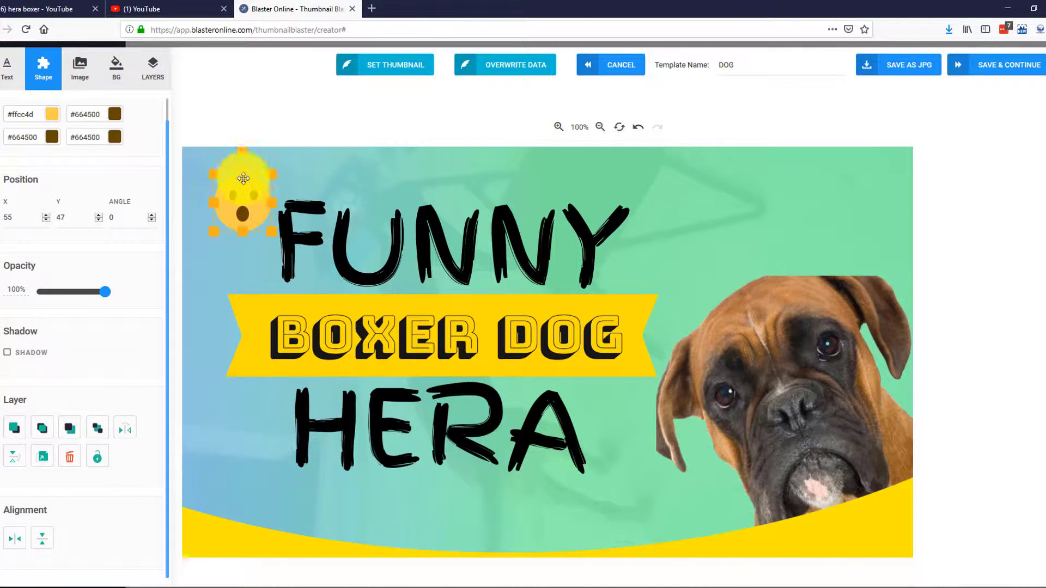
{"action": "left_click_drag", "start_coordinate": [230, 154], "coordinate": [218, 161]}
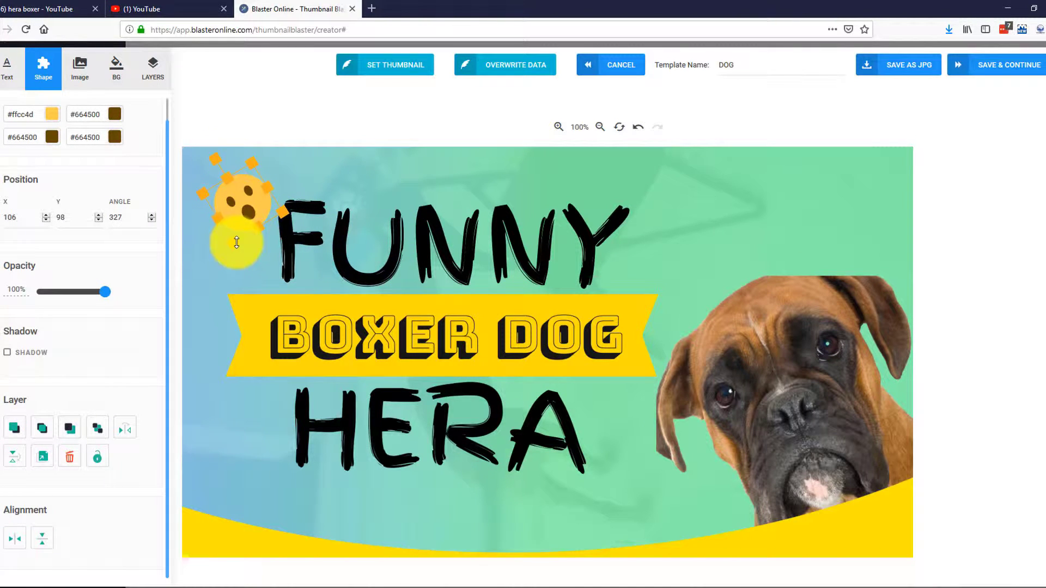
{"action": "left_click_drag", "start_coordinate": [240, 206], "coordinate": [233, 195]}
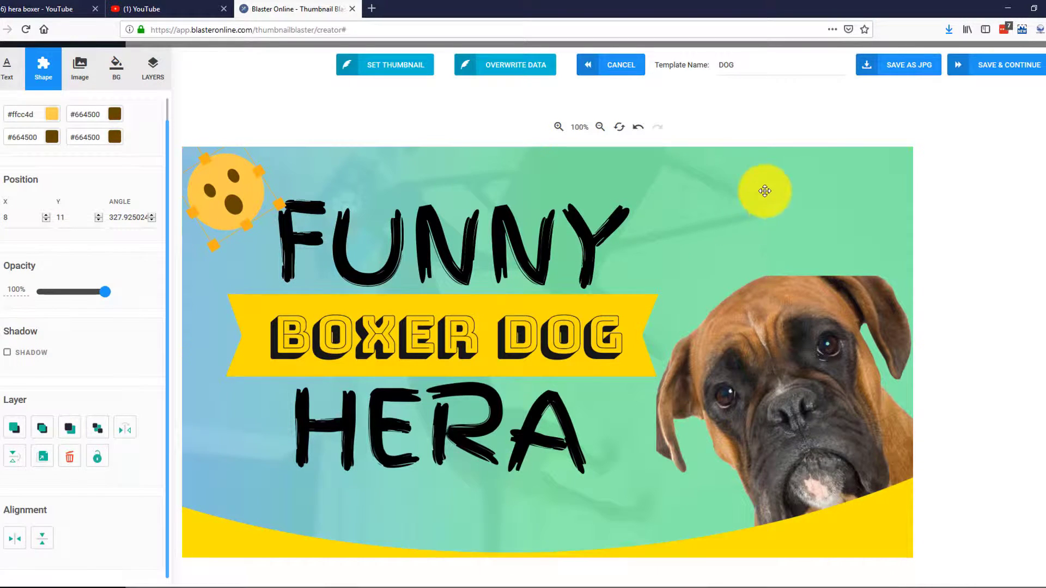
{"action": "left_click", "coordinate": [1018, 68]}
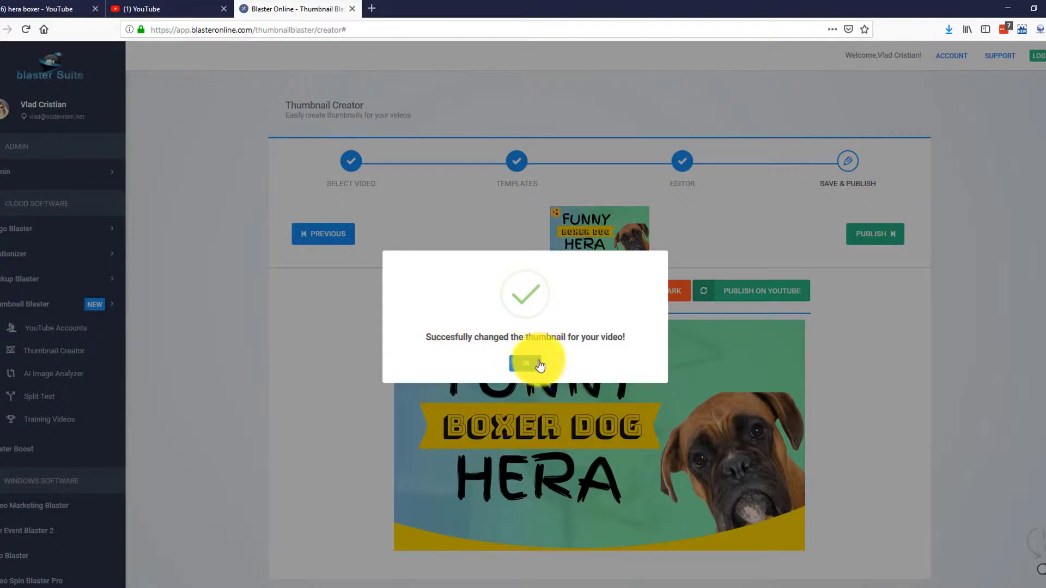
{"action": "left_click", "coordinate": [534, 362]}
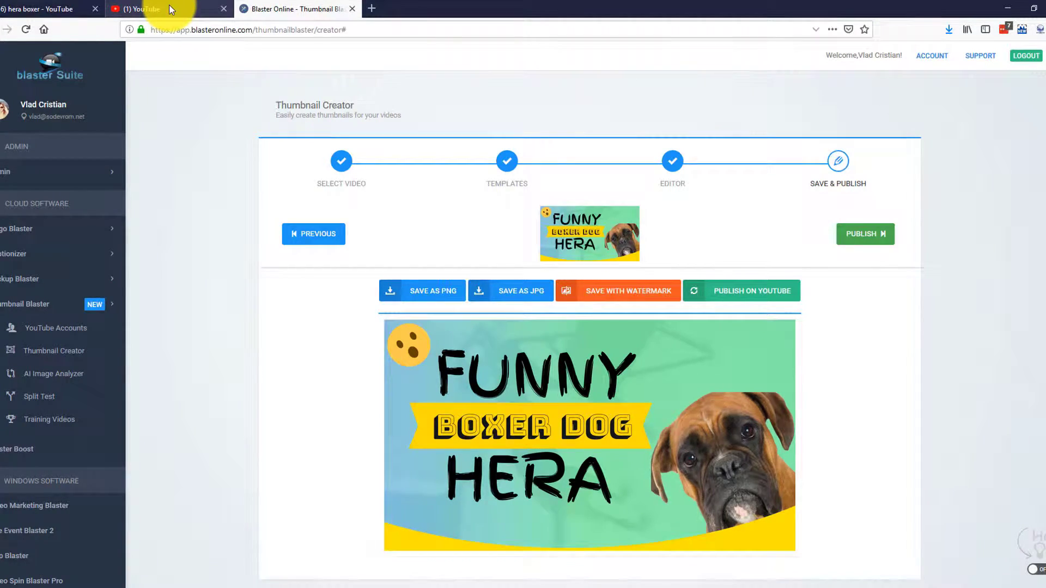
Search YouTube for 'hera boxe' and confirm the first result shows the FUNNY BOXER DOG HERA thumbnail
{"action": "left_click", "coordinate": [171, 9]}
{"action": "left_click", "coordinate": [408, 54]}
{"action": "type", "text": "hera boxer"}
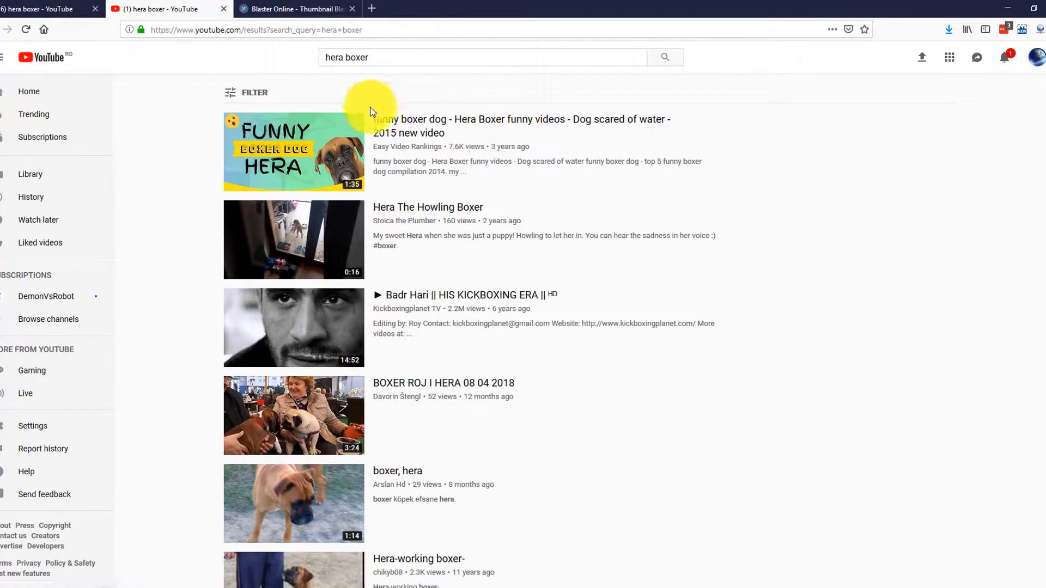
{"action": "left_click_drag", "start_coordinate": [372, 112], "coordinate": [447, 117]}
{"action": "left_click", "coordinate": [173, 136]}
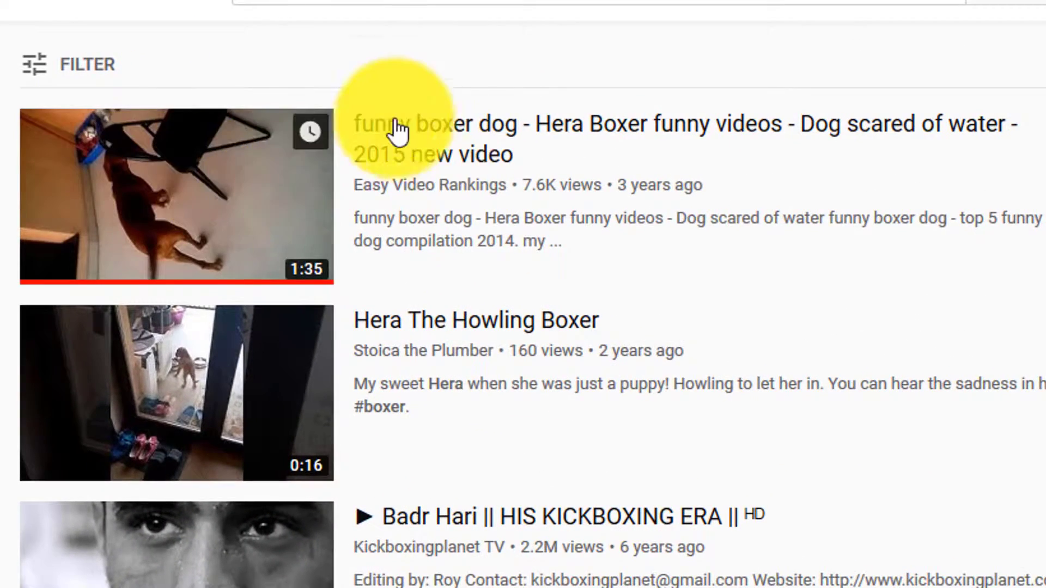
{"action": "left_click_drag", "start_coordinate": [368, 104], "coordinate": [487, 146]}
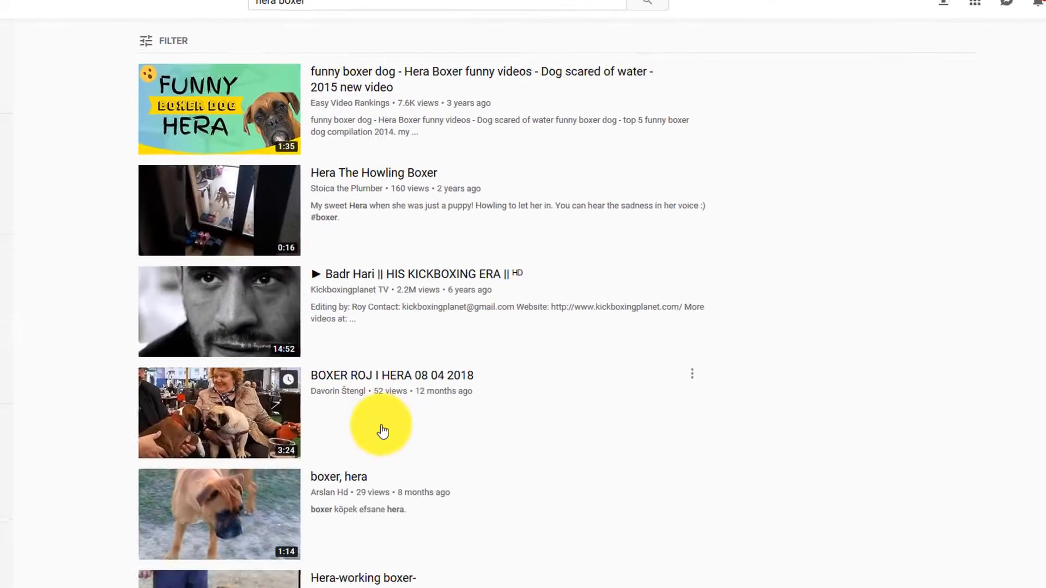
{"action": "scroll", "coordinate": [371, 381], "scroll_direction": "down", "scroll_amount": 4}
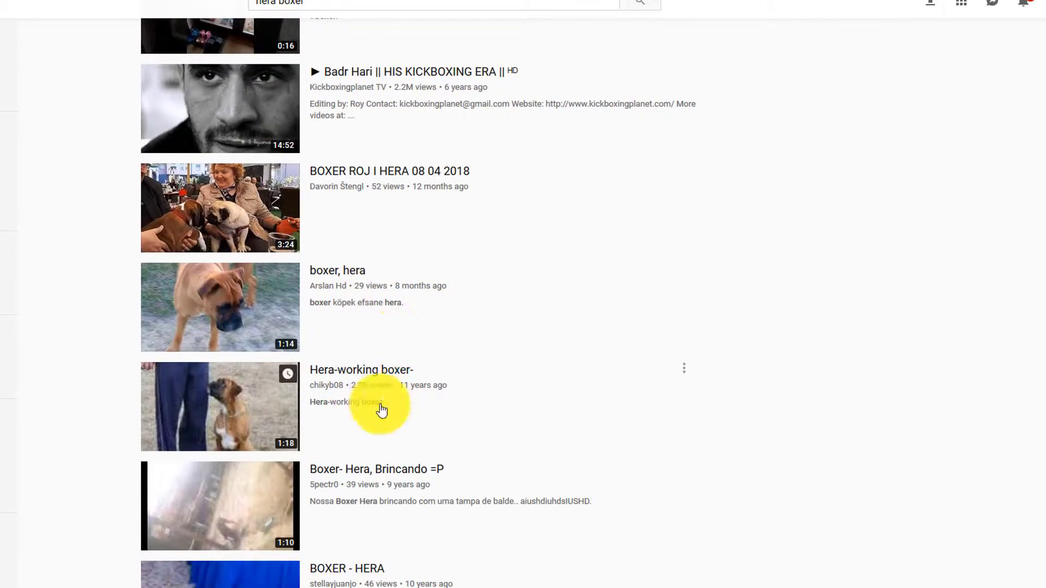
{"action": "scroll", "coordinate": [392, 386], "scroll_direction": "up", "scroll_amount": 4}
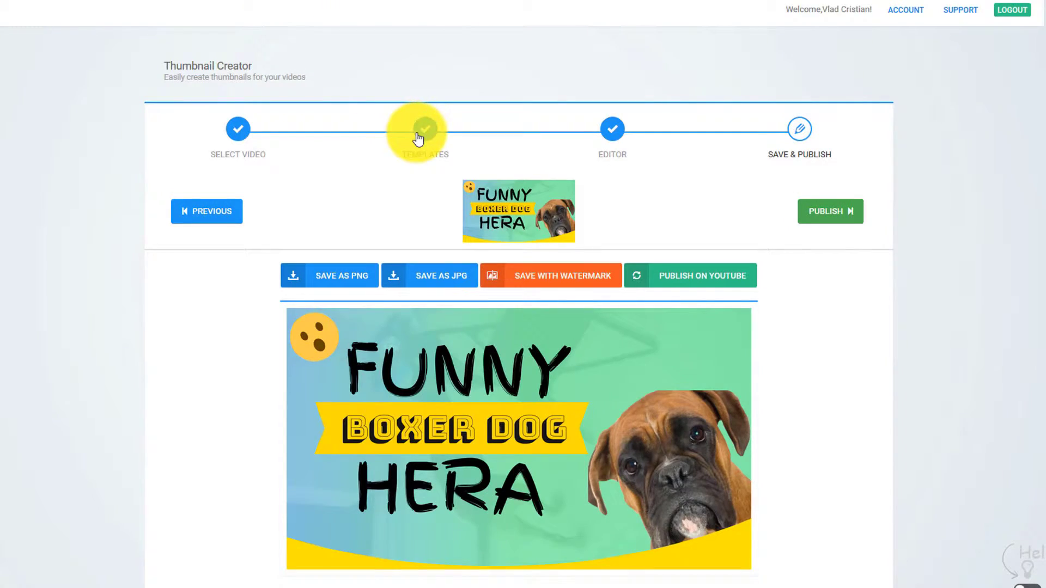
Return to the template choices and scroll through the template grid
{"action": "left_click", "coordinate": [417, 139]}
{"action": "scroll", "coordinate": [724, 403], "scroll_direction": "down", "scroll_amount": 2}
{"action": "scroll", "coordinate": [736, 419], "scroll_direction": "down", "scroll_amount": 10}
{"action": "scroll", "coordinate": [737, 423], "scroll_direction": "up", "scroll_amount": 2}
{"action": "scroll", "coordinate": [737, 423], "scroll_direction": "up", "scroll_amount": 3}
{"action": "scroll", "coordinate": [972, 323], "scroll_direction": "down", "scroll_amount": 5}
{"action": "scroll", "coordinate": [851, 296], "scroll_direction": "up", "scroll_amount": 2}
{"action": "scroll", "coordinate": [845, 316], "scroll_direction": "up", "scroll_amount": 8}
{"action": "scroll", "coordinate": [845, 321], "scroll_direction": "up", "scroll_amount": 10}
{"action": "scroll", "coordinate": [847, 323], "scroll_direction": "up", "scroll_amount": 12}
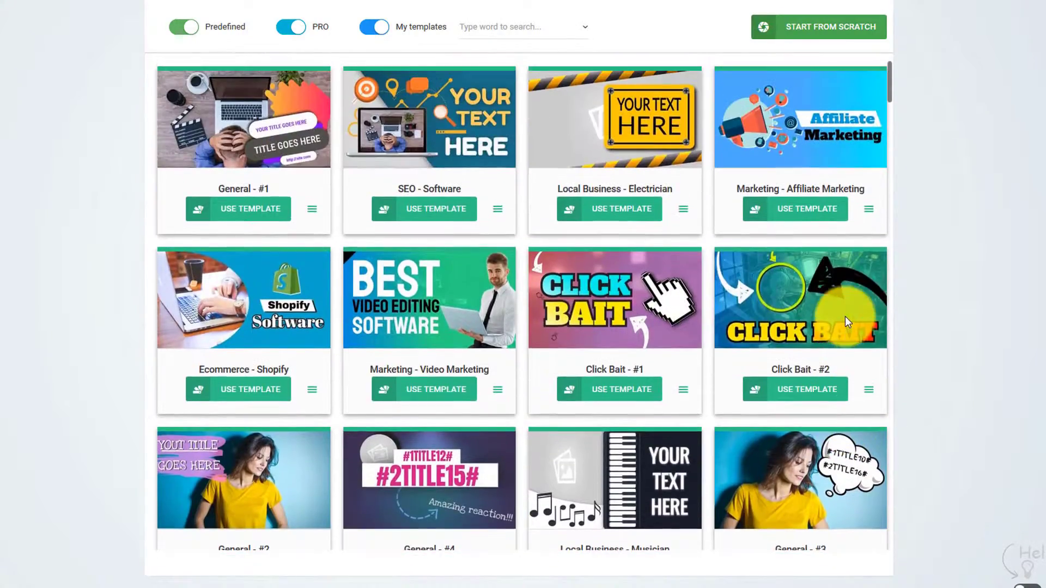
{"action": "scroll", "coordinate": [77, 222], "scroll_direction": "up", "scroll_amount": 5}
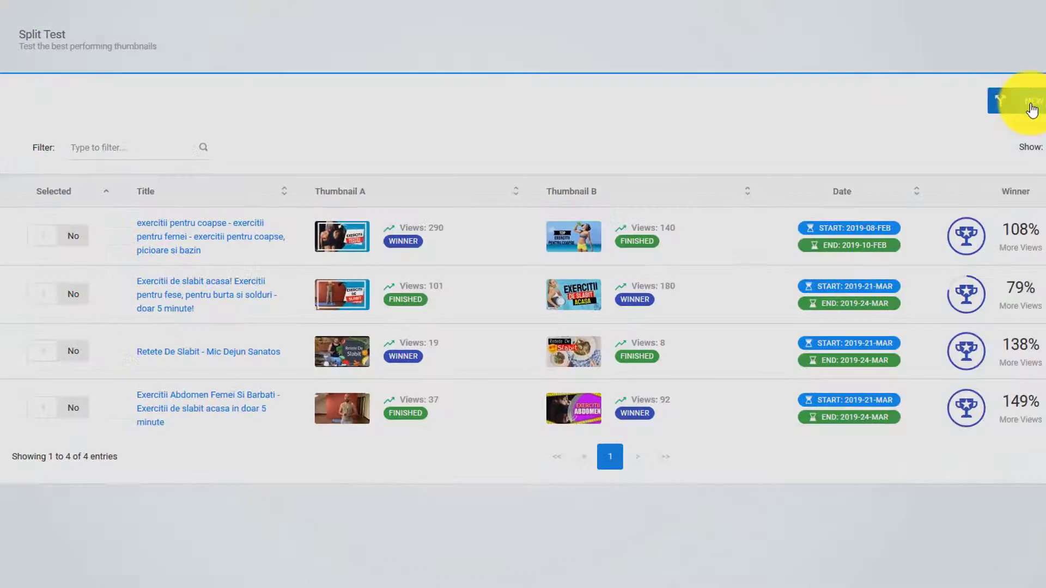
Start a new split test on the boxer video's channel, choosing the video by its pasted id
{"action": "left_click", "coordinate": [959, 103]}
{"action": "left_click", "coordinate": [479, 127]}
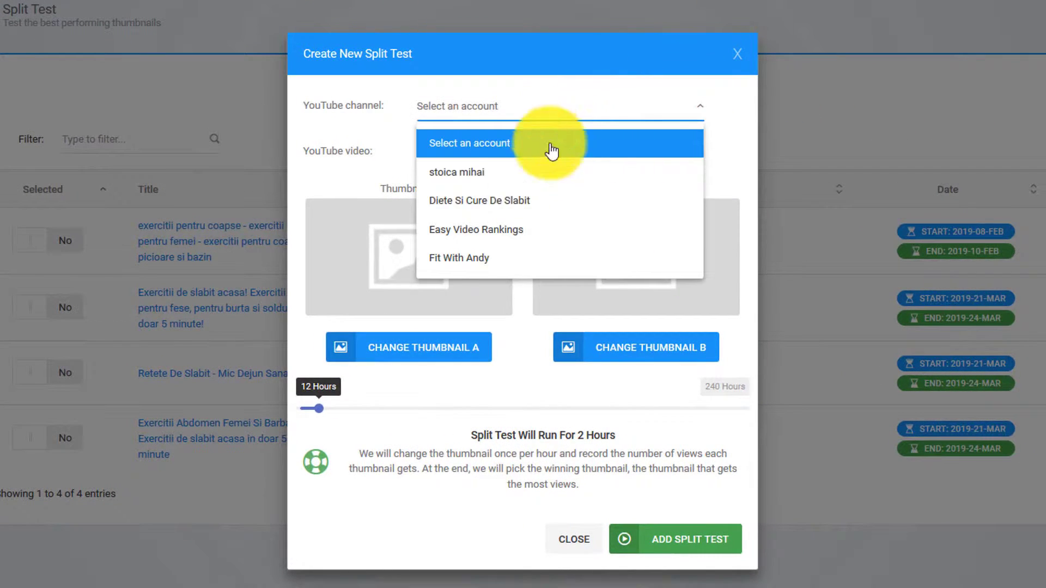
{"action": "left_click", "coordinate": [517, 226]}
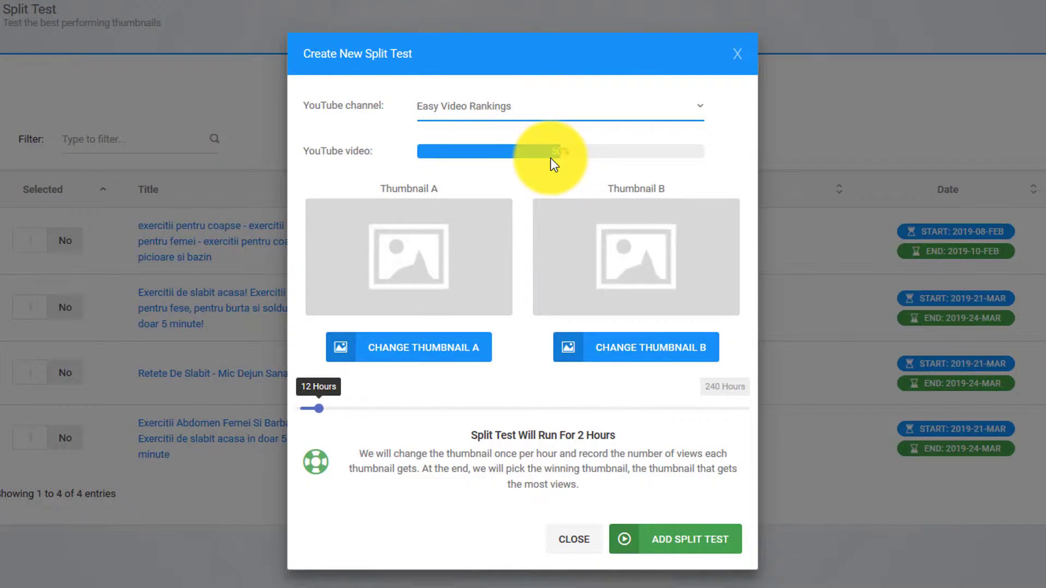
{"action": "left_click", "coordinate": [525, 164]}
{"action": "type", "text": "M-oZc3VRnMs"}
{"action": "key", "text": "Return"}
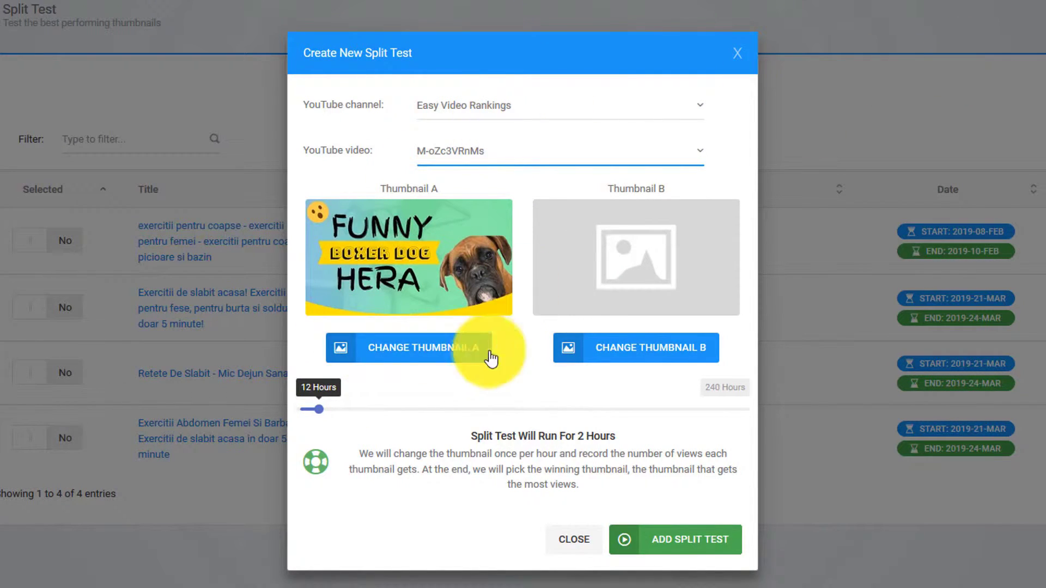
Use FUNNY BOXER DOG HERA as Thumbnail A and HERA WOOOW as B, running 60 hours
{"action": "left_click", "coordinate": [436, 357]}
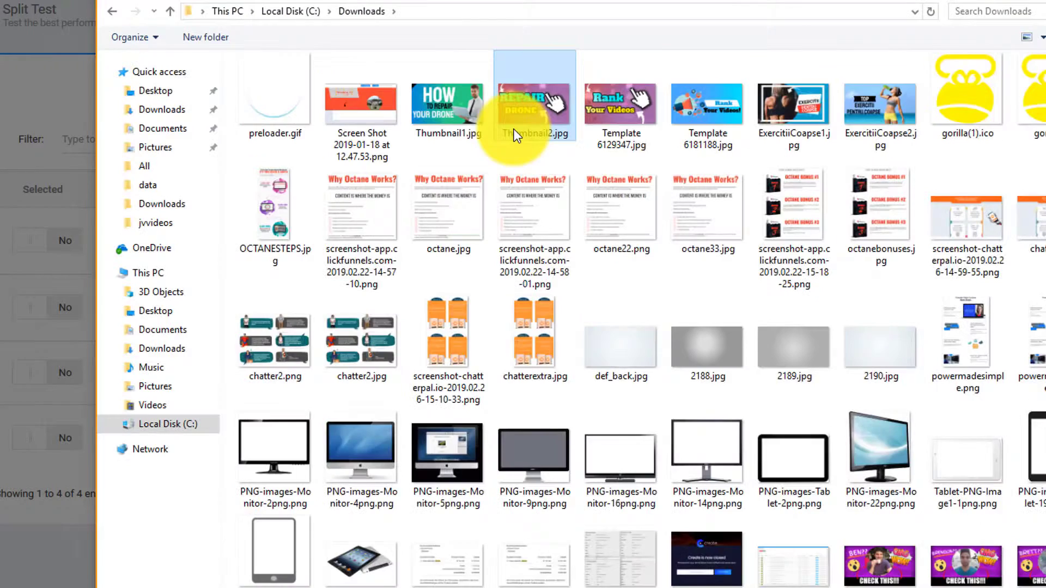
{"action": "scroll", "coordinate": [513, 128], "scroll_direction": "down", "scroll_amount": 5}
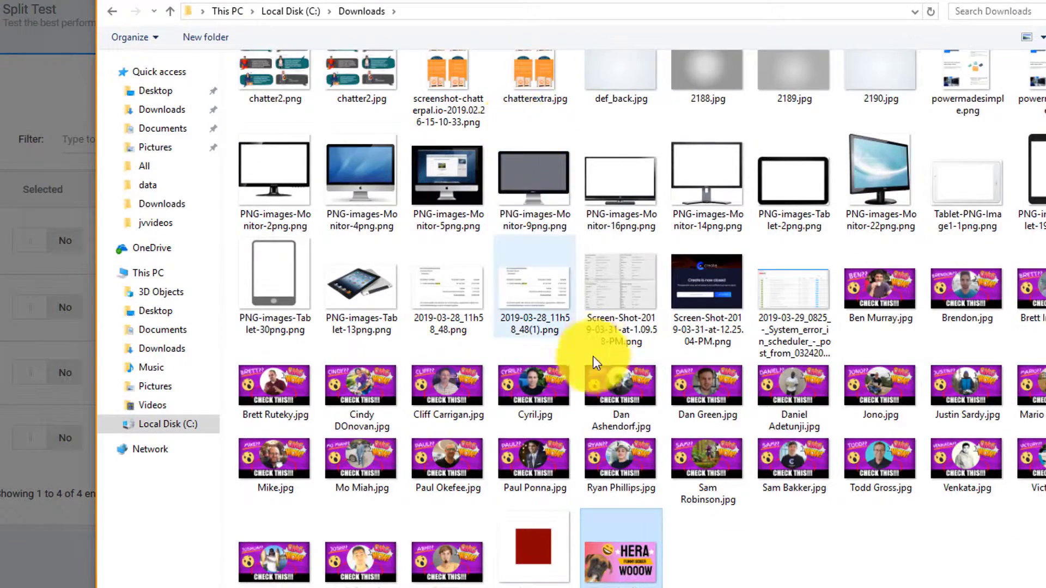
{"action": "double_click", "coordinate": [618, 556]}
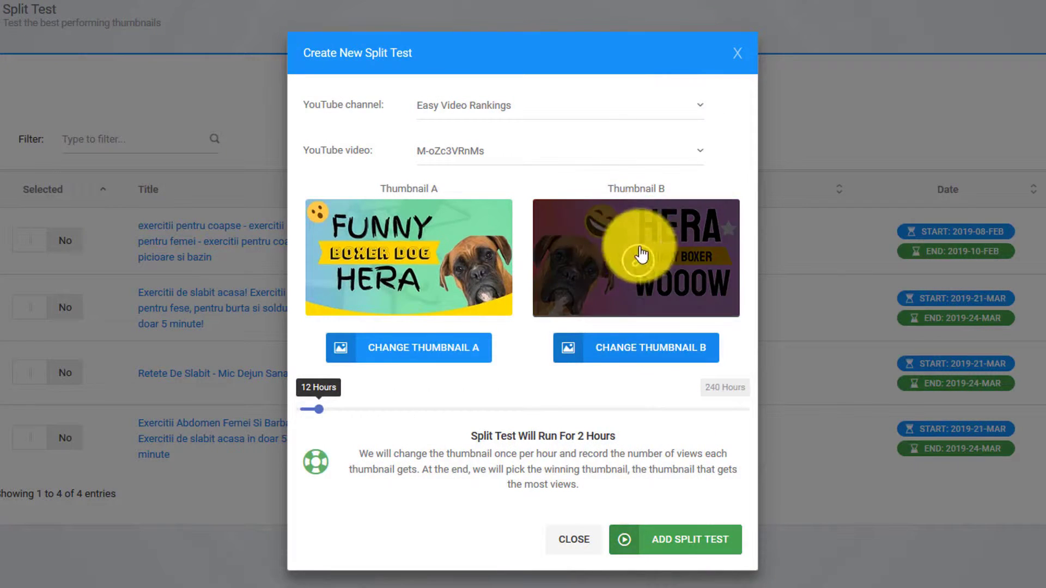
{"action": "left_click_drag", "start_coordinate": [324, 416], "coordinate": [412, 423]}
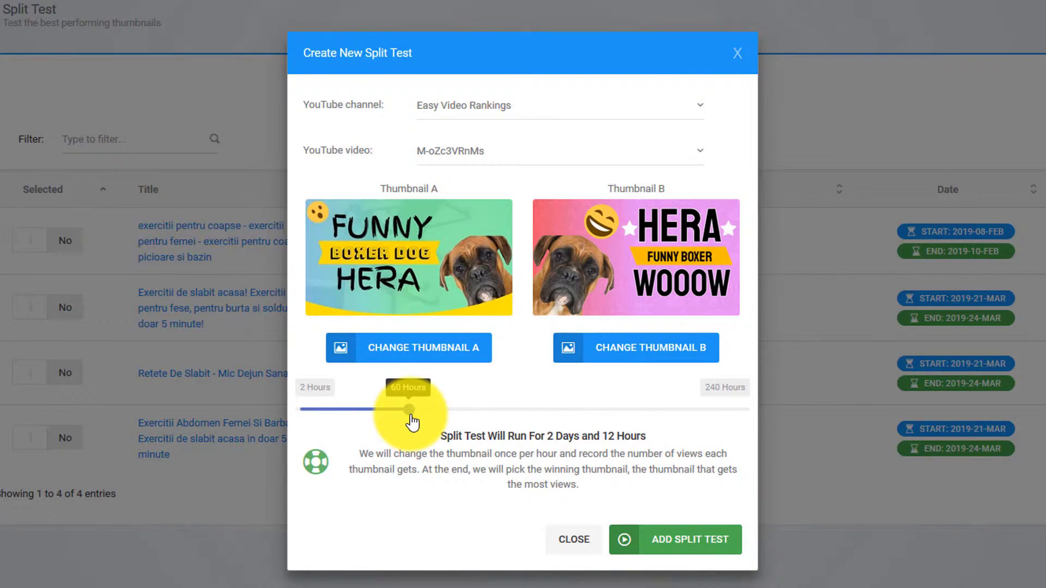
{"action": "left_click", "coordinate": [642, 547]}
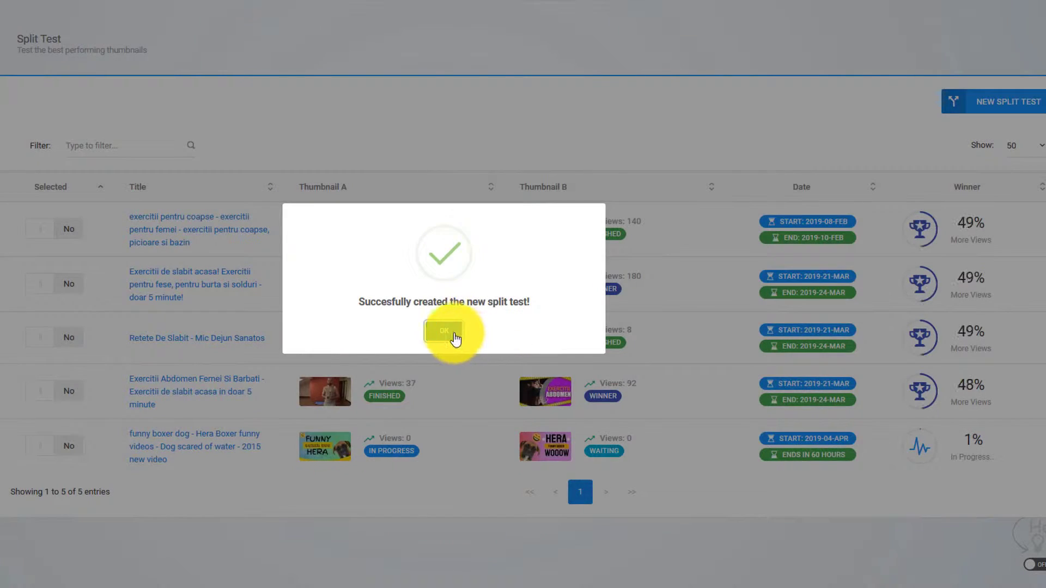
{"action": "left_click", "coordinate": [445, 331]}
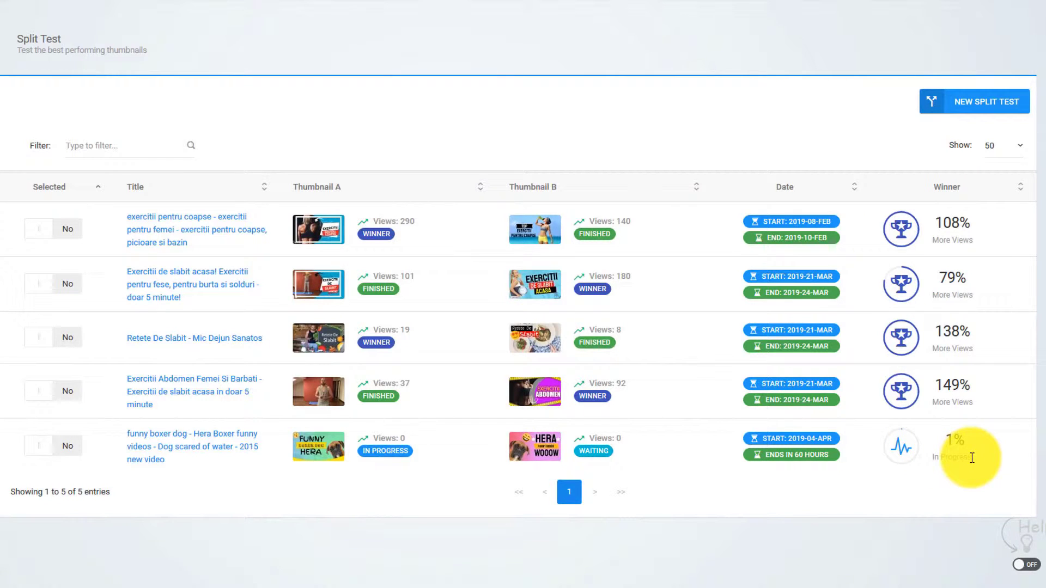
{"action": "left_click", "coordinate": [923, 441]}
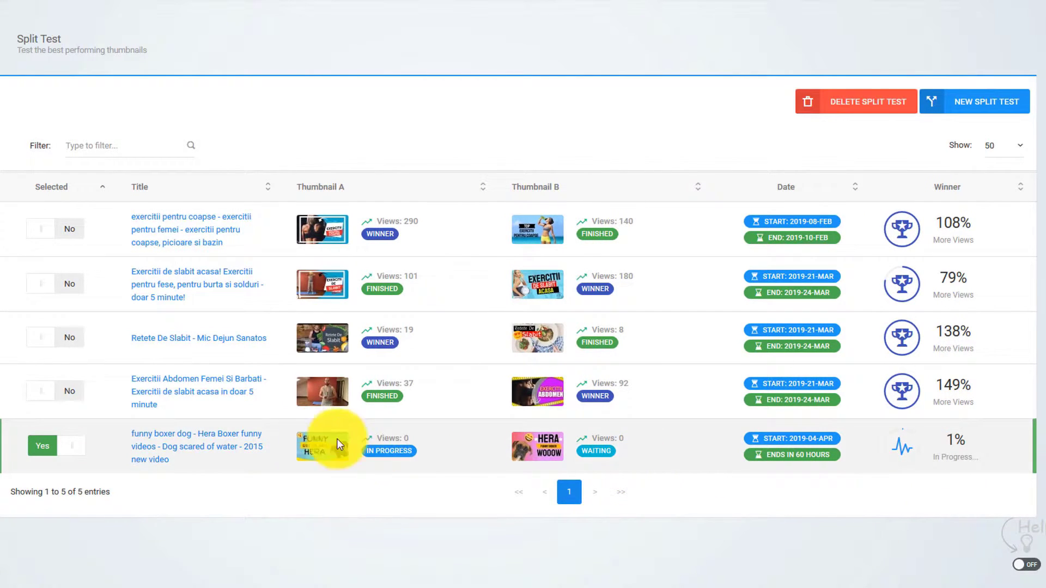